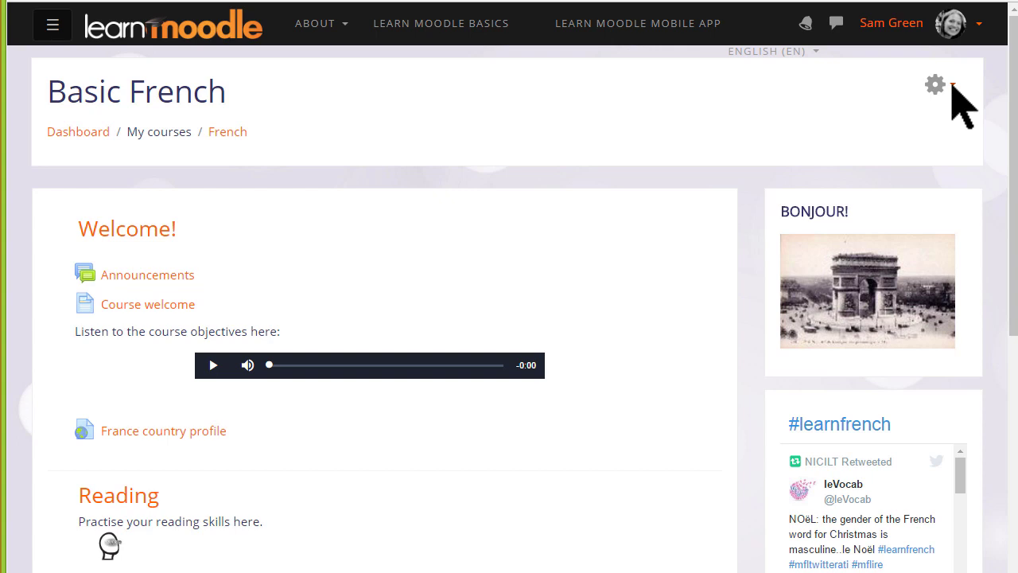
Turn editing on for the Basic French course from the gear menu and scroll to the Welcome section.
left_click(953, 86)
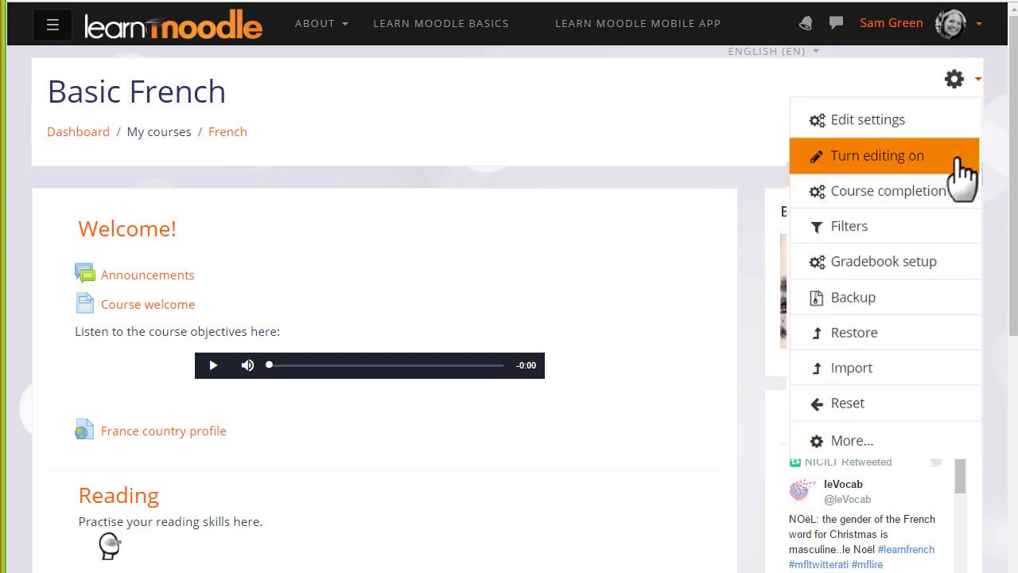
left_click(960, 159)
scroll(779, 382, "down", 3)
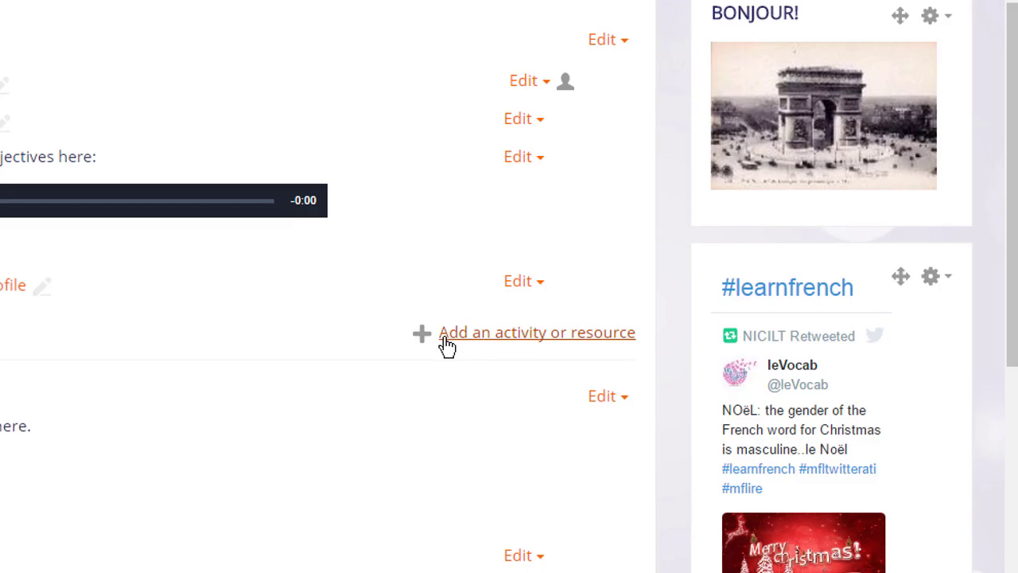
Open the activity chooser in the Welcome section and select Forum to view its description.
left_click(446, 338)
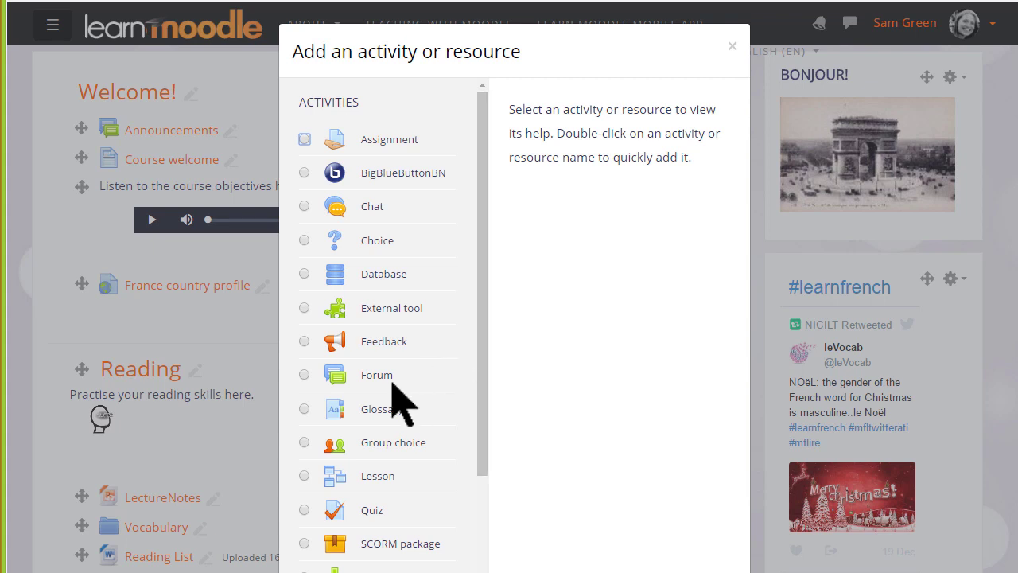
left_click(369, 377)
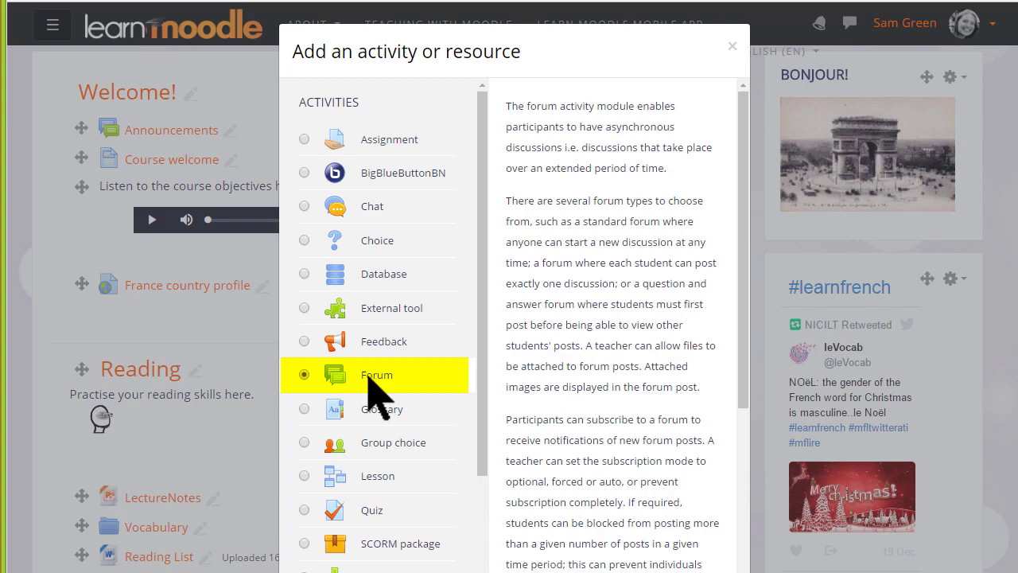
Create the forum named 'Introduce yourself!' with description 'Tell us a bit about yourself so we can get to know each other.'.
double_click(369, 379)
type("I")
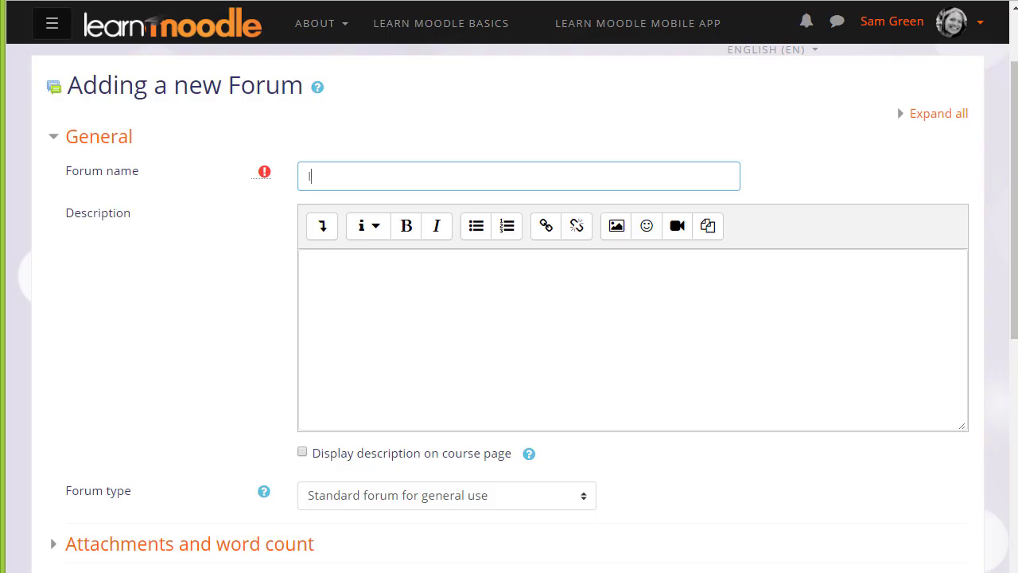
type("ntroduce yourself!")
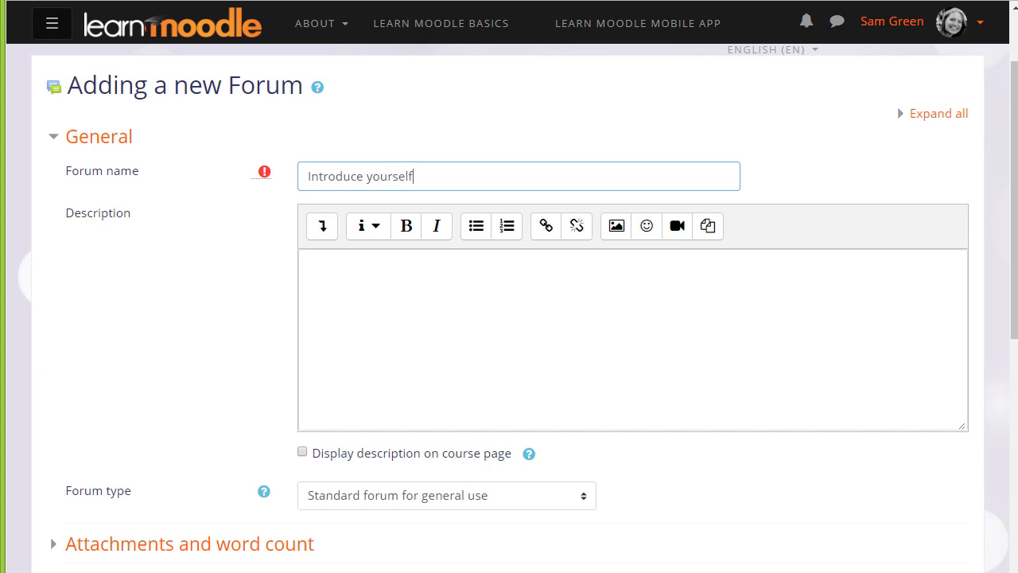
left_click(355, 414)
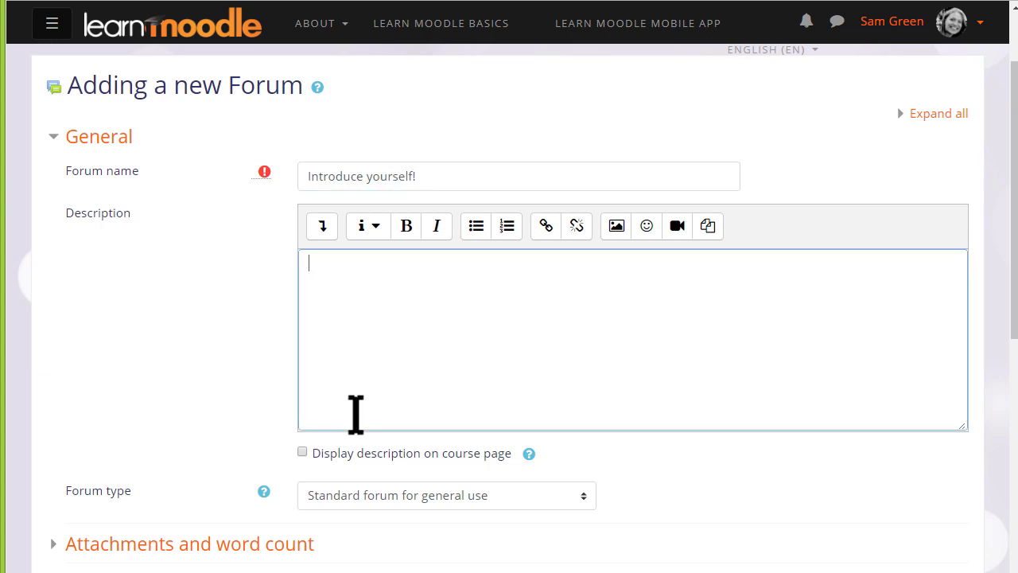
type("Tell u")
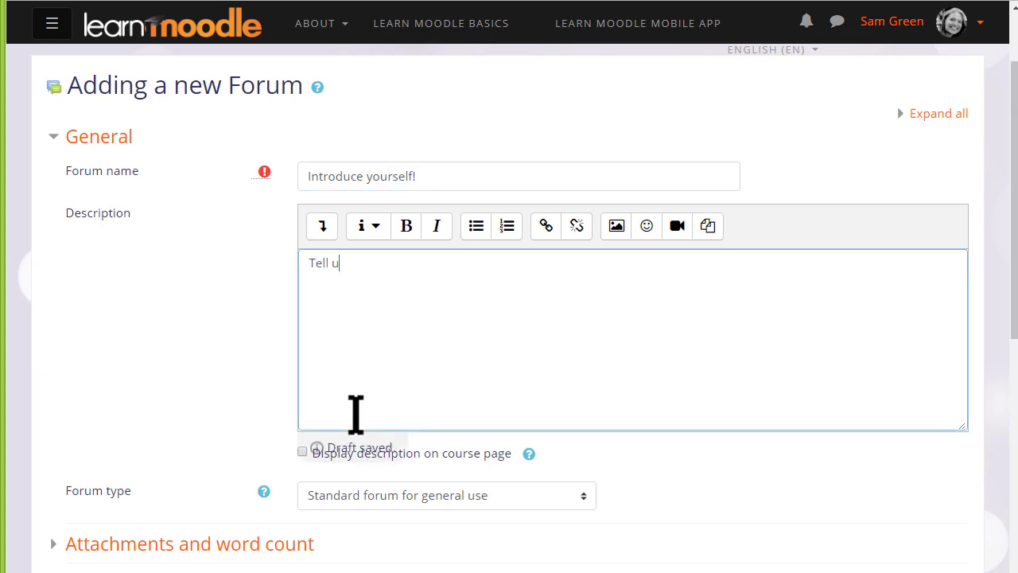
type("s a bit about your")
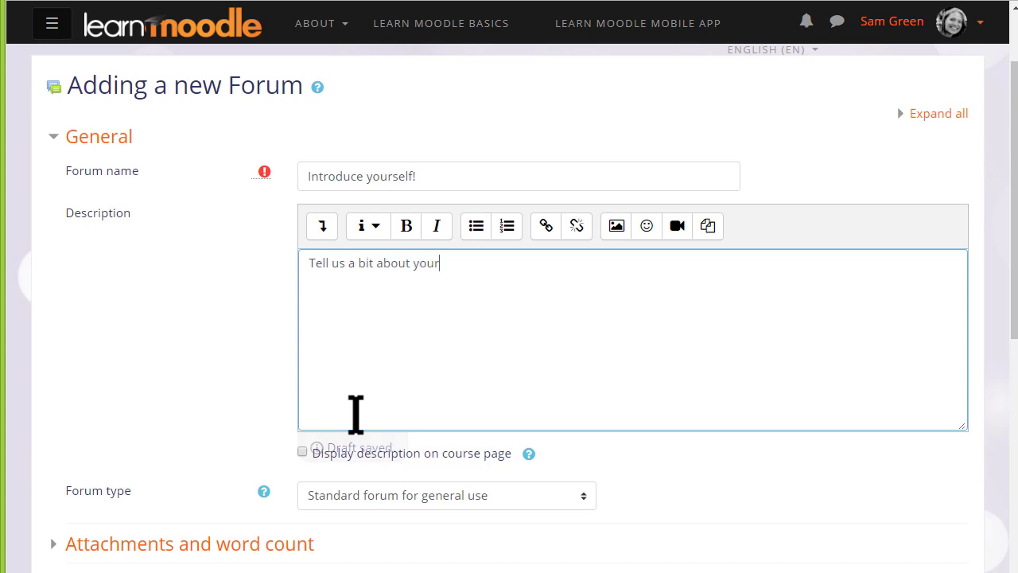
type("self so we can get to know each other.")
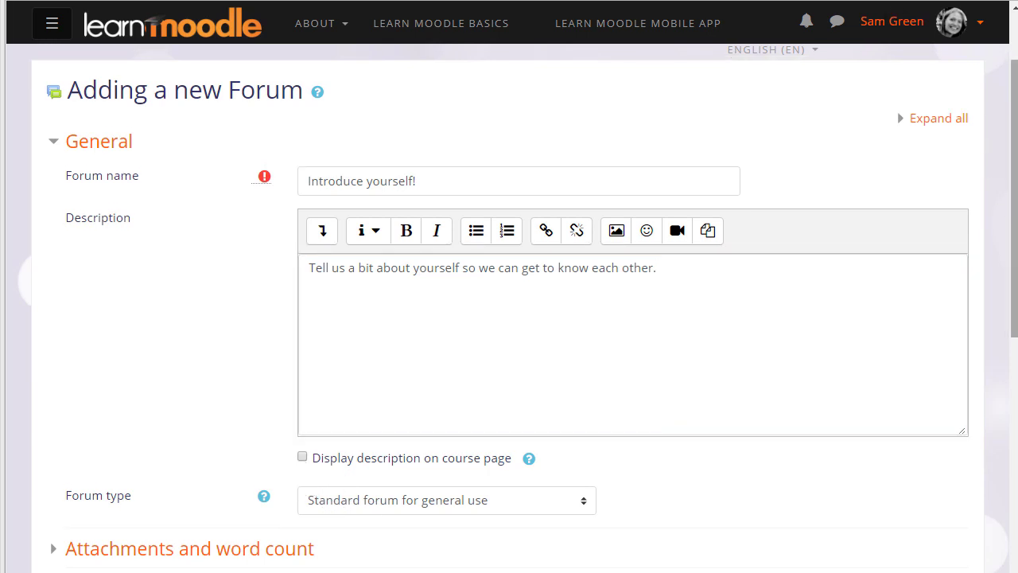
scroll(1007, 350, "down", 5)
scroll(1007, 350, "down", 1)
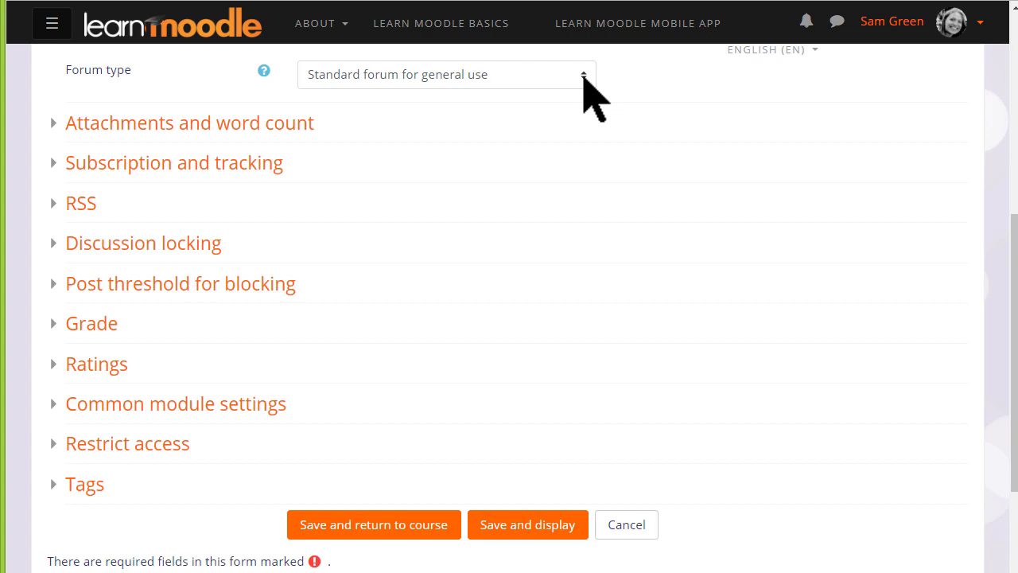
left_click(584, 76)
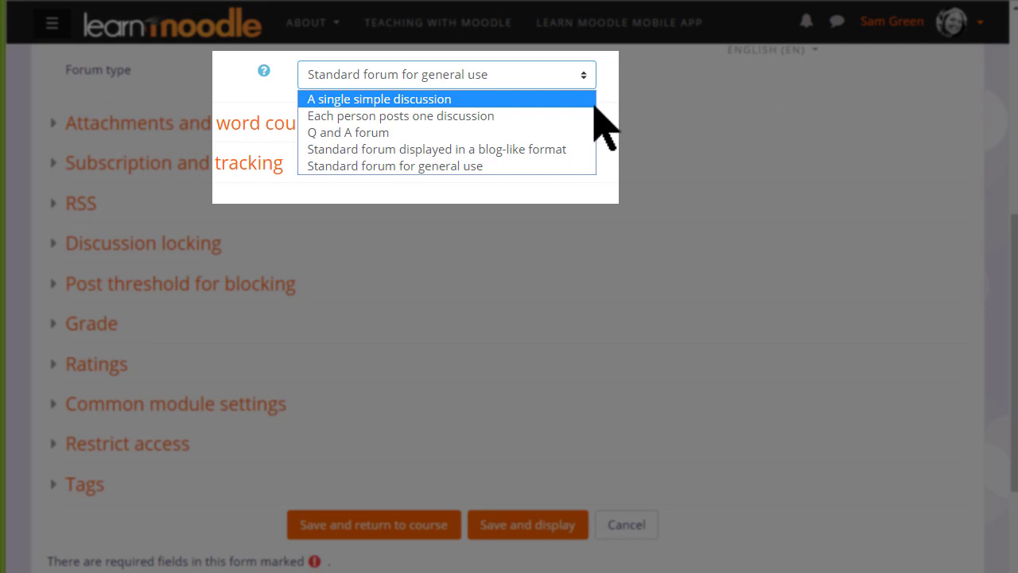
left_click(609, 121)
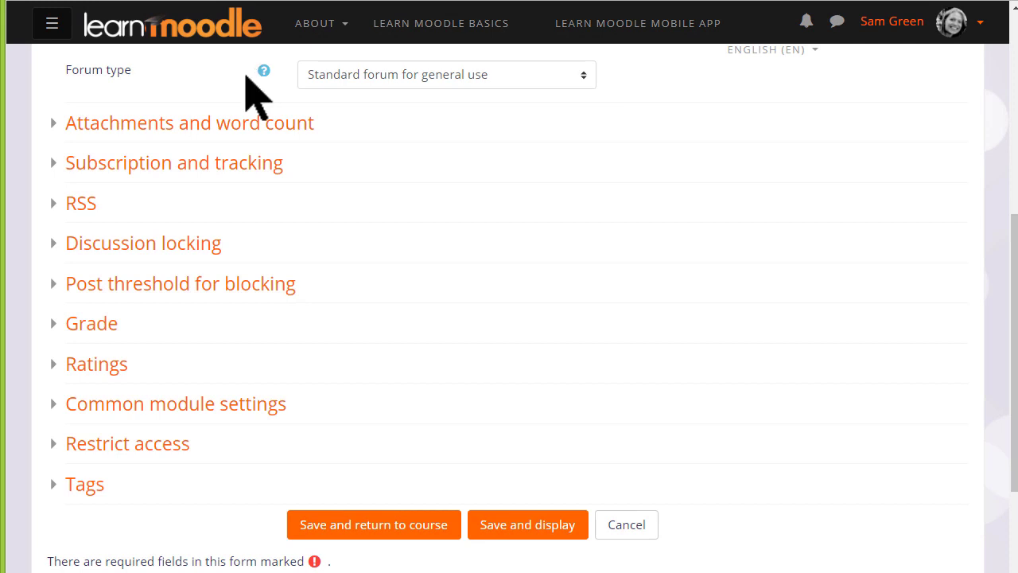
Leave the word count display set to No in Attachments and word count.
left_click(262, 135)
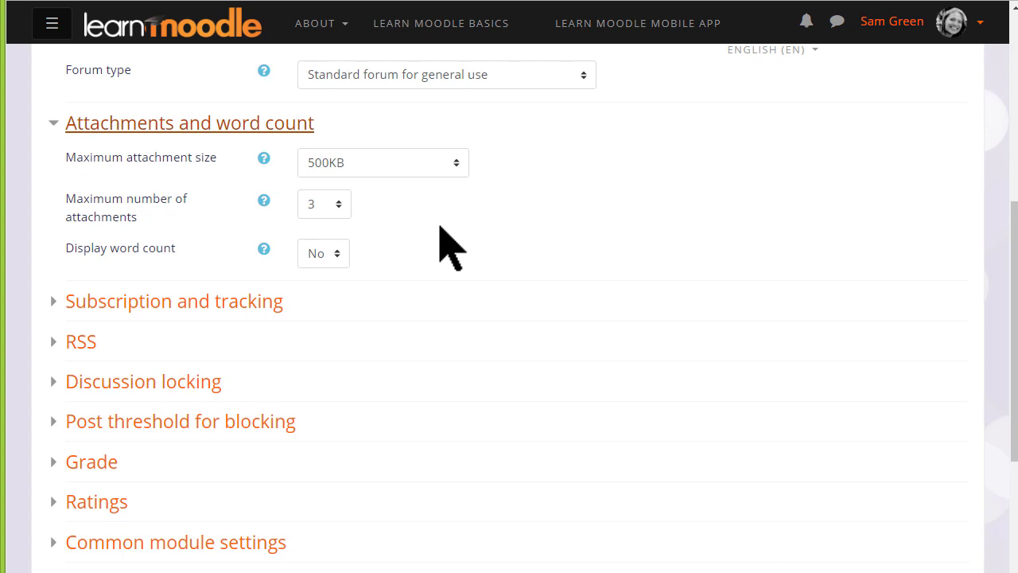
left_click(338, 263)
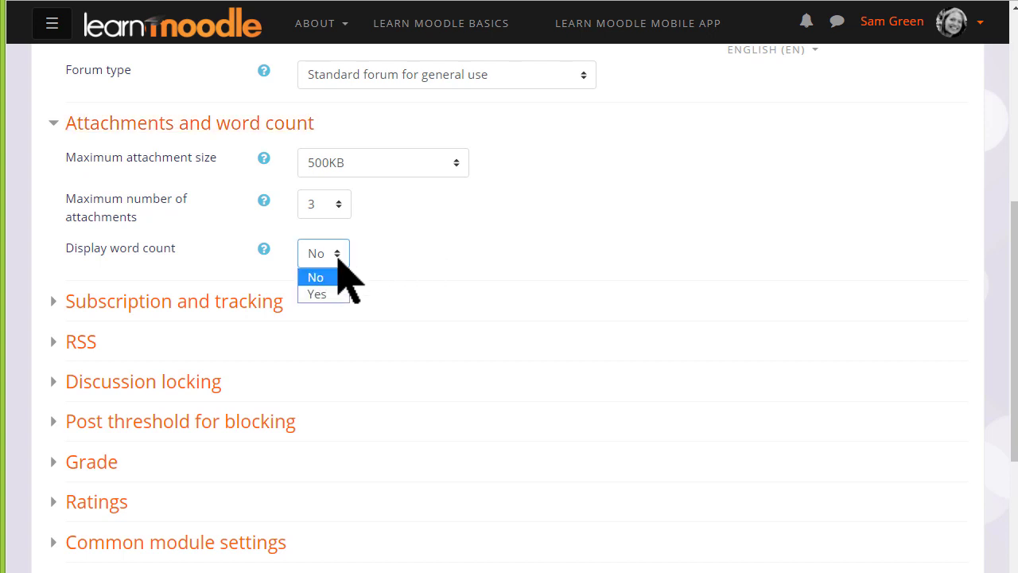
left_click(338, 256)
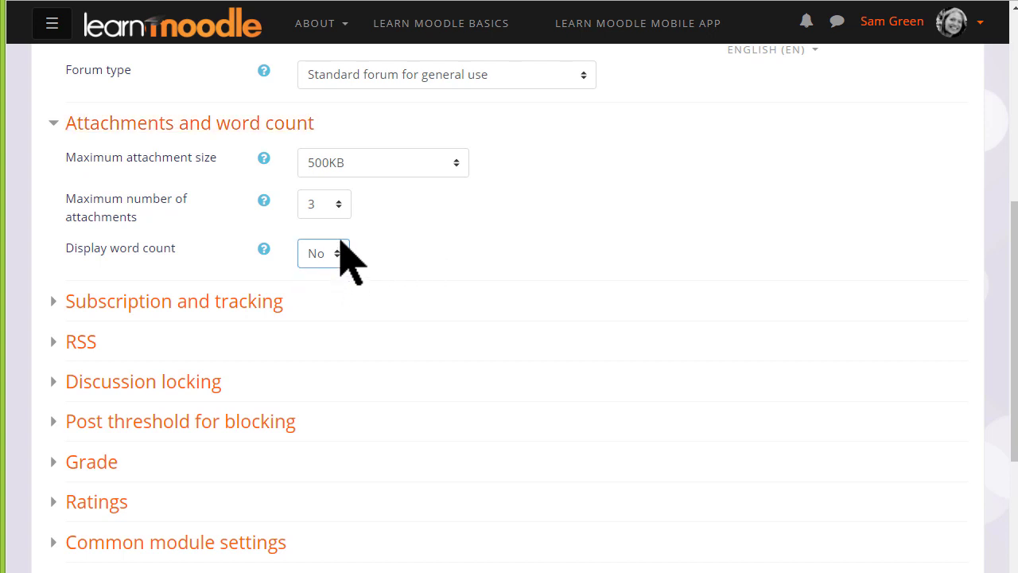
left_click(307, 130)
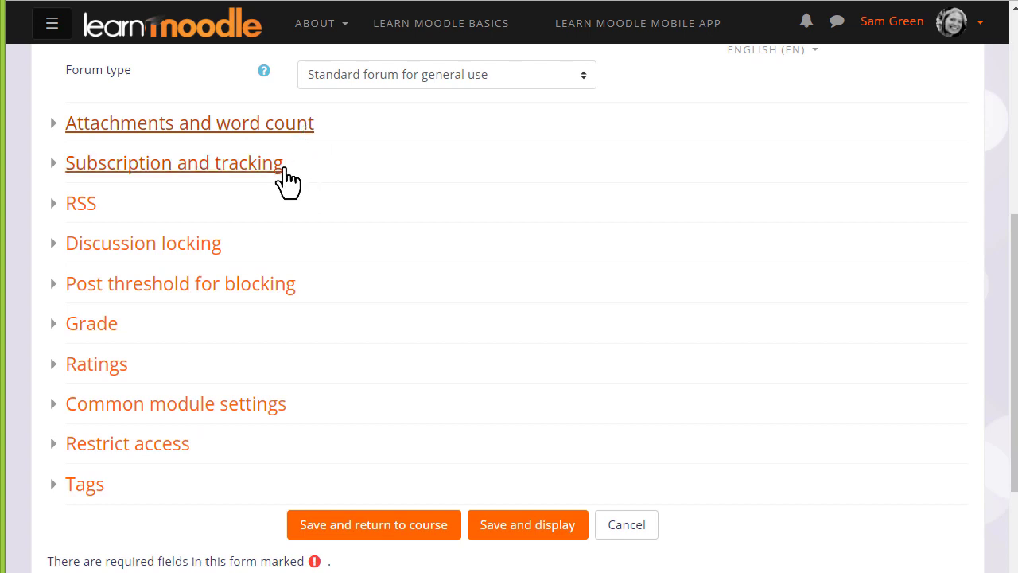
Keep the forum's subscription mode set to Optional subscription.
left_click(286, 177)
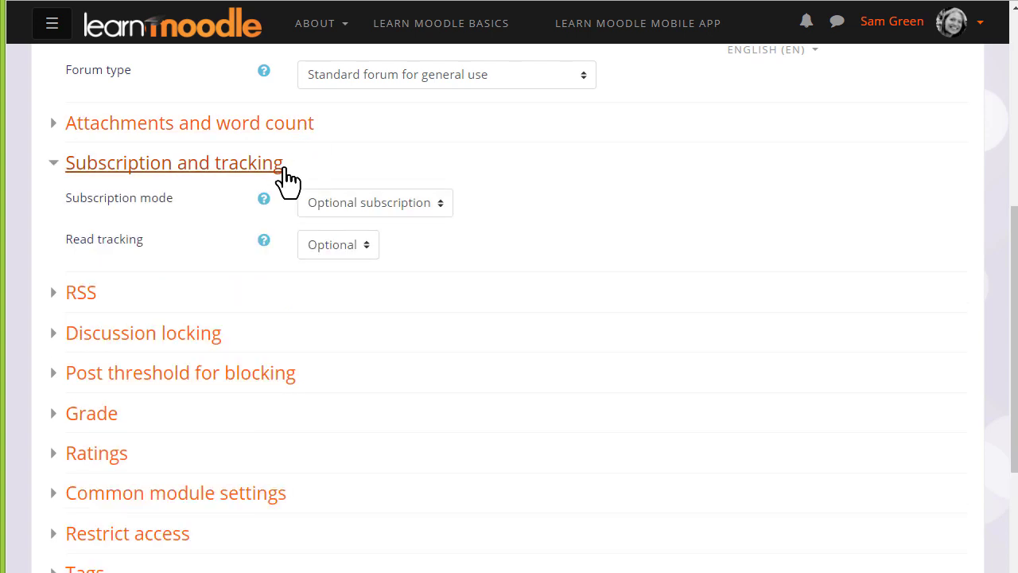
left_click(437, 207)
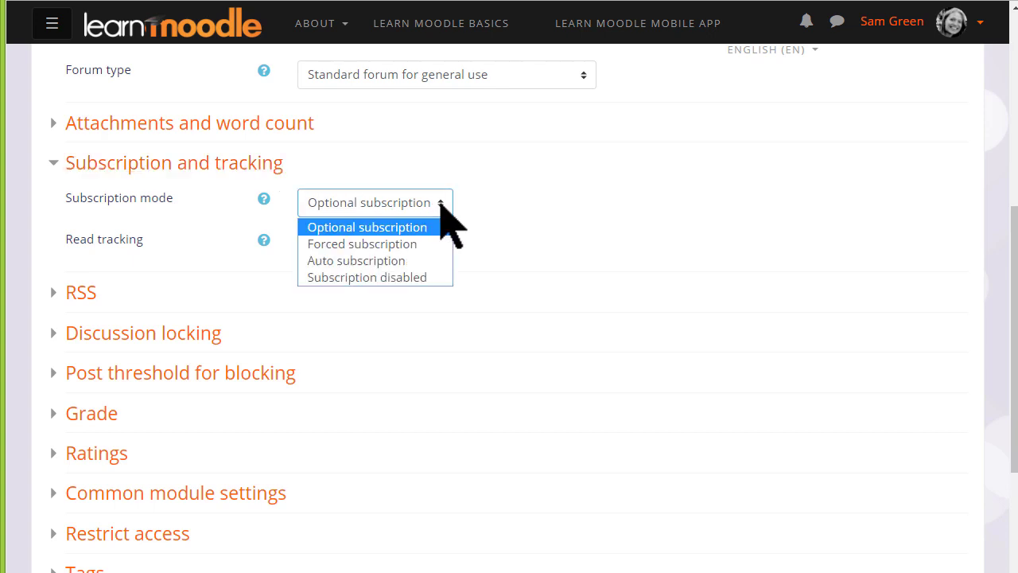
left_click(459, 232)
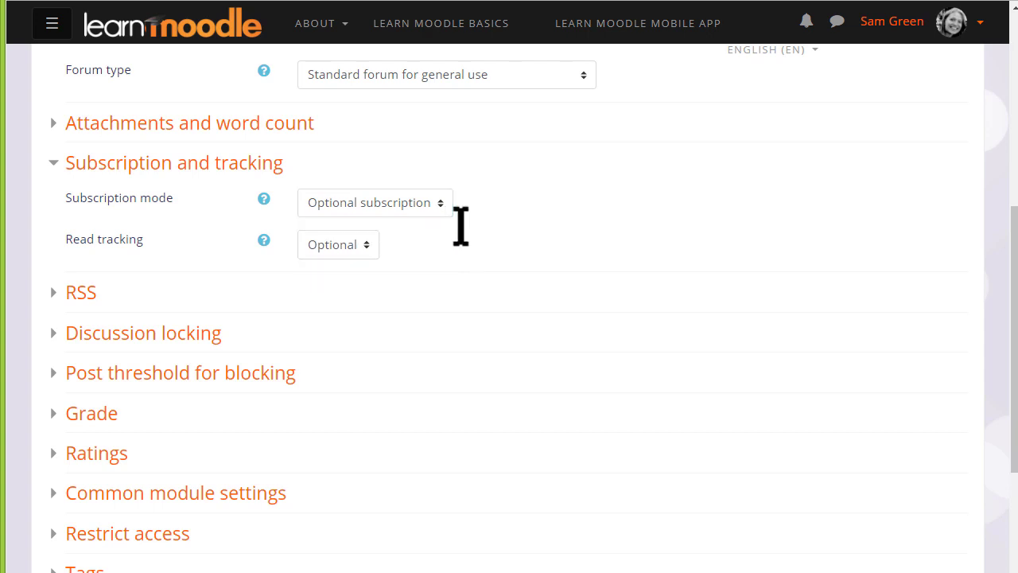
left_click(270, 171)
Keep discussion locking set to 'Do not lock discussions'.
left_click(219, 253)
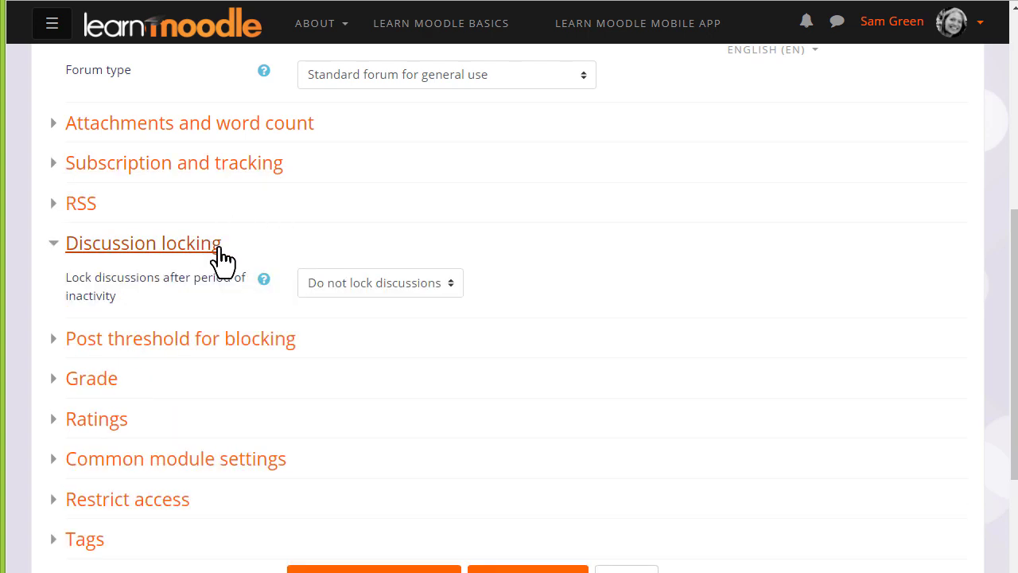
left_click(451, 285)
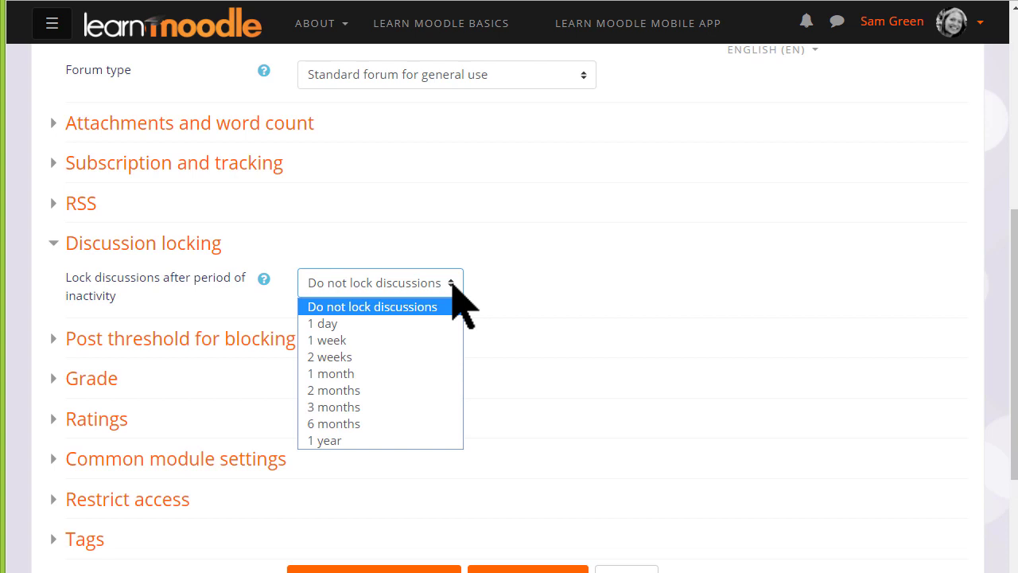
left_click(452, 284)
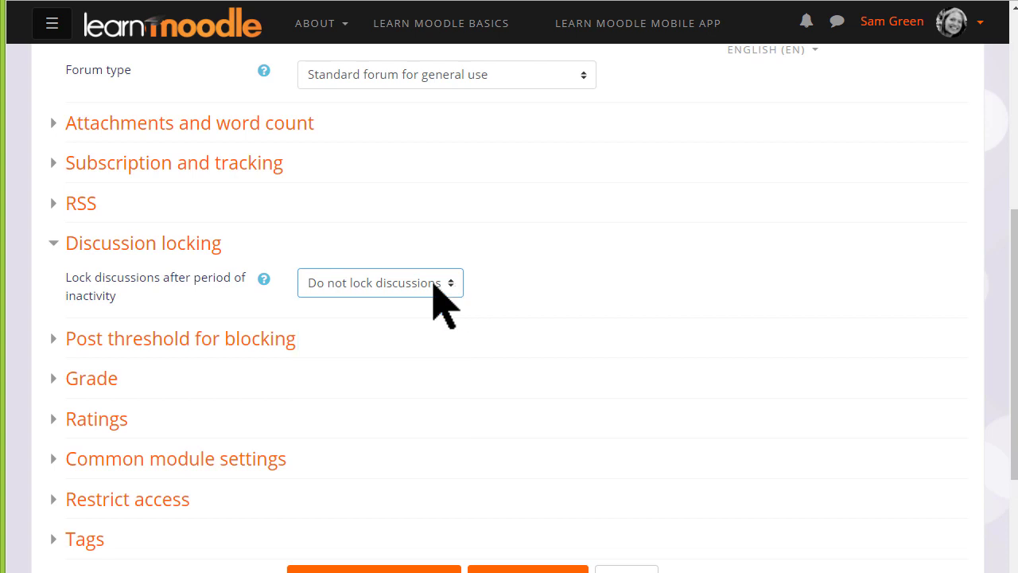
left_click(196, 248)
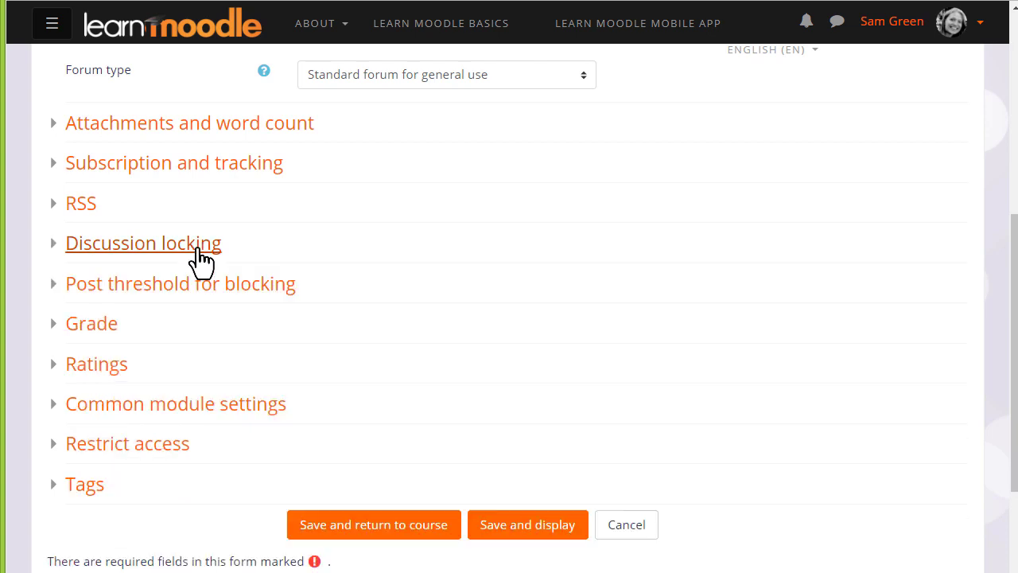
Save the forum, reopen Introduce yourself! from the course page and start a new discussion topic.
left_click(385, 526)
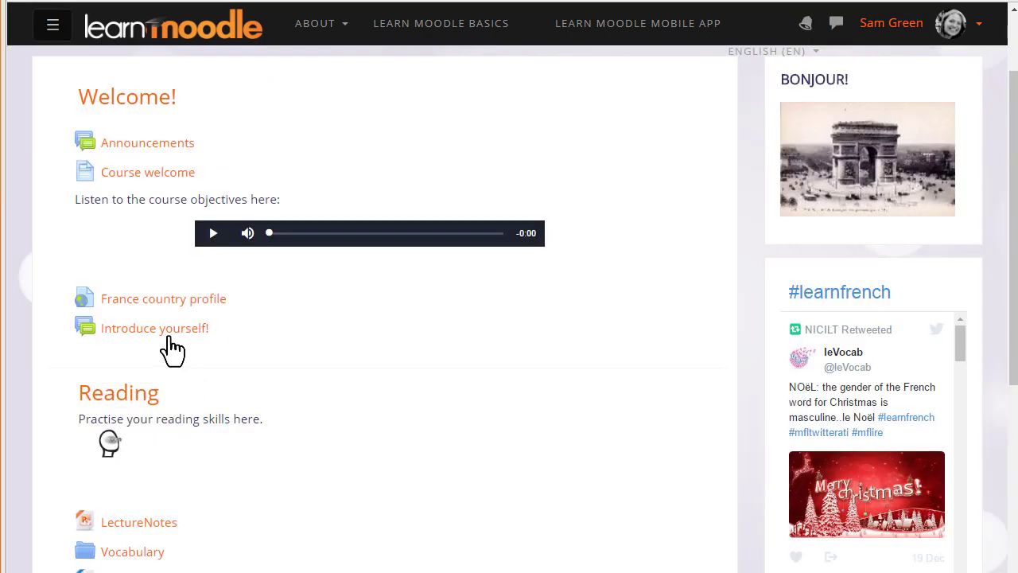
left_click(162, 329)
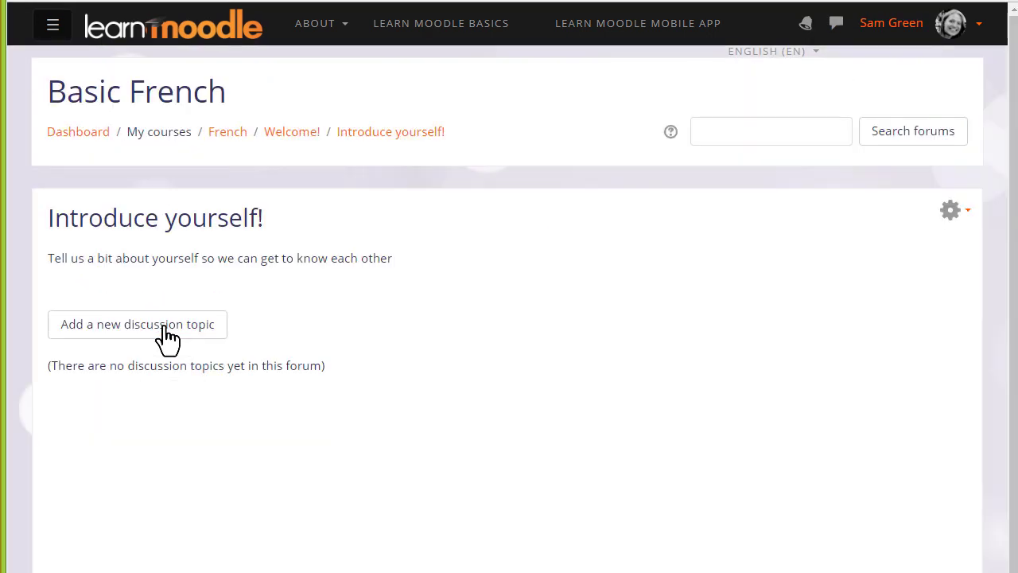
left_click(166, 340)
Paste the greeting and three posting rules as the message, mark it Pinned, and post it.
left_click(433, 535)
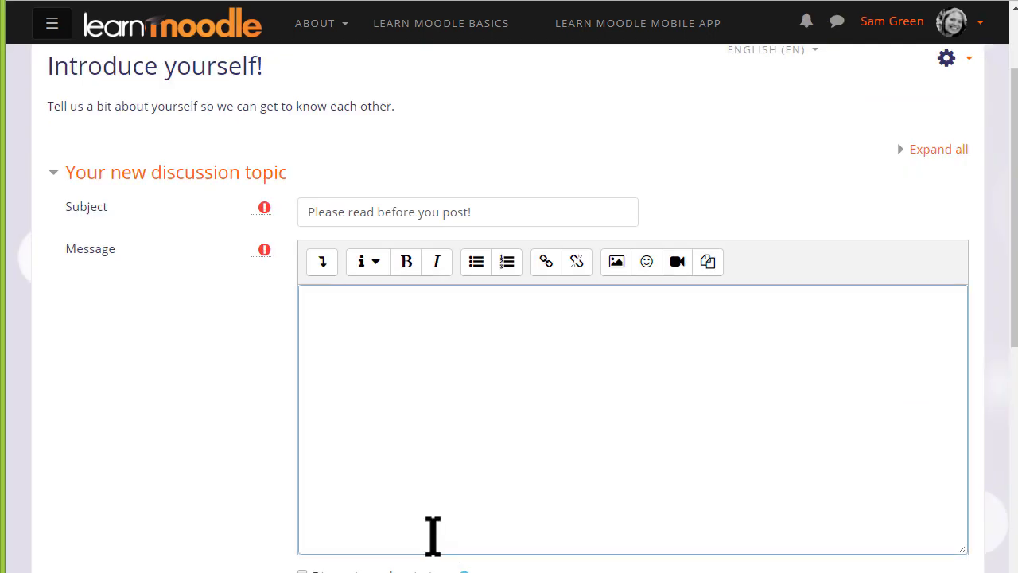
type("Hello everyone! Please say hello in this forum but remember a few key points: use standard English - no text-speak always be polite don't write excessively long posts as they are hard to read on the app.")
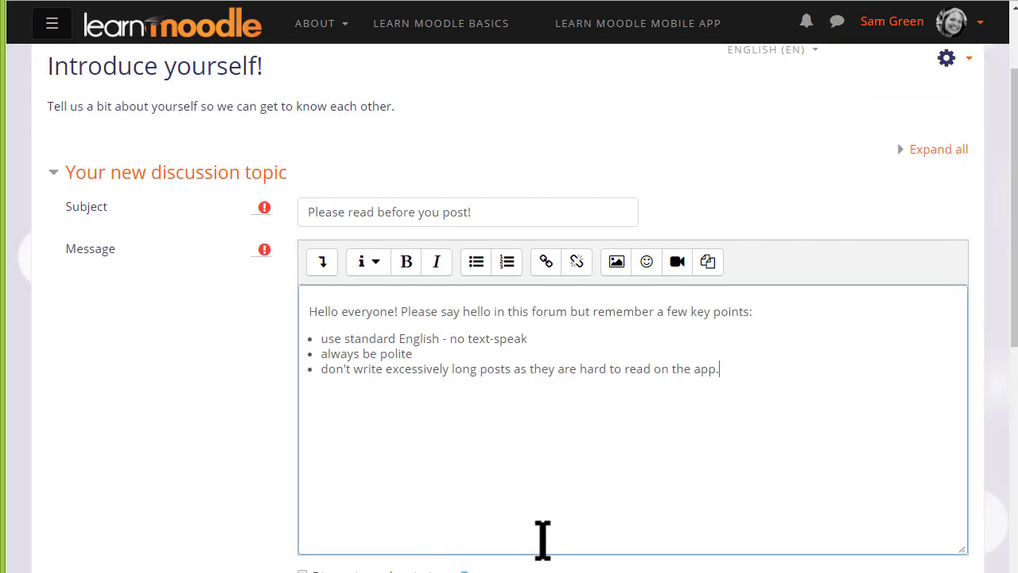
scroll(537, 533, "down", 4)
scroll(538, 533, "down", 3)
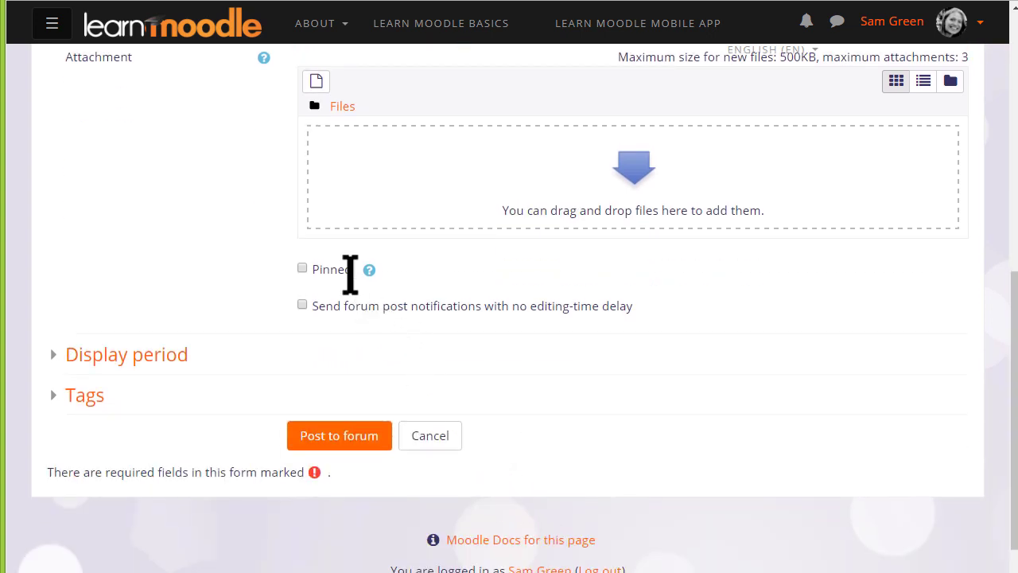
left_click(303, 269)
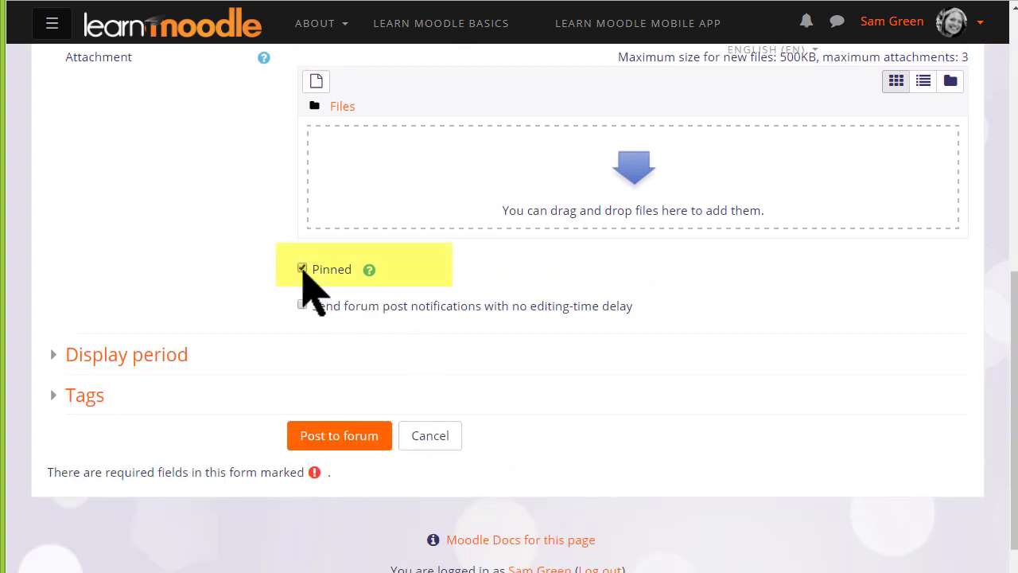
left_click(341, 439)
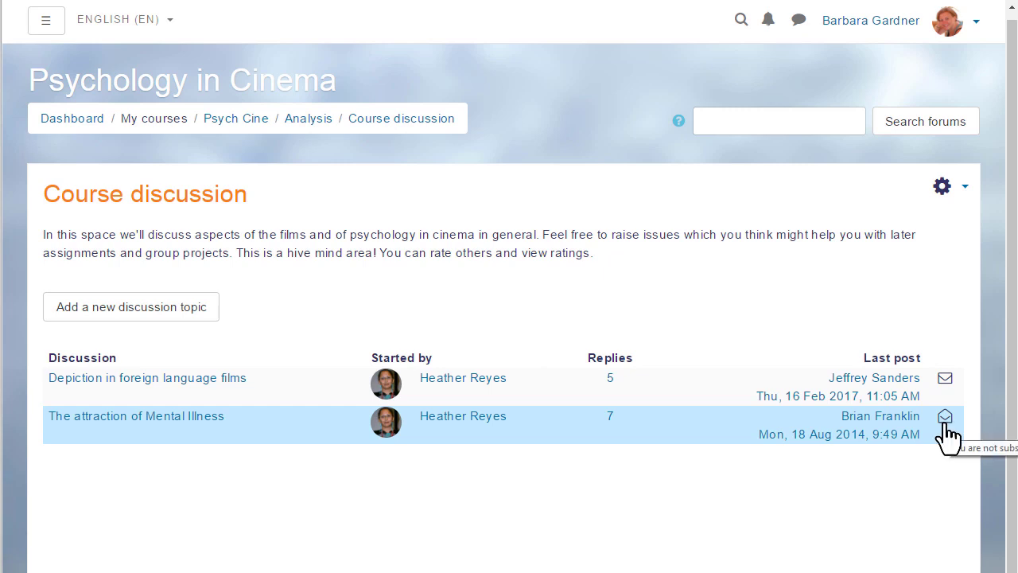
Open 'The attraction of Mental Illness' thread and scroll down to its reply form.
left_click(151, 416)
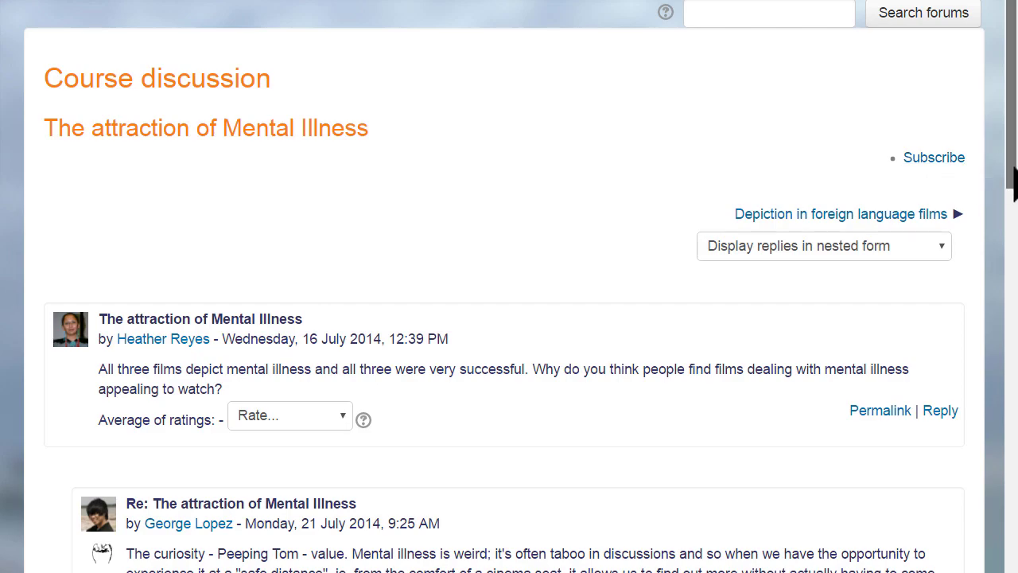
scroll(509, 286, "down", 7)
scroll(509, 287, "down", 10)
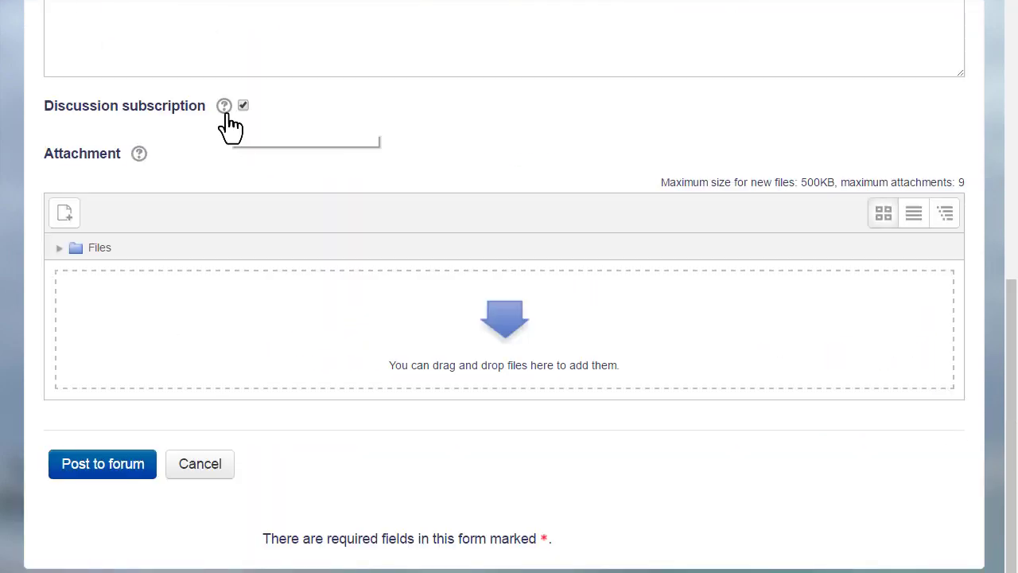